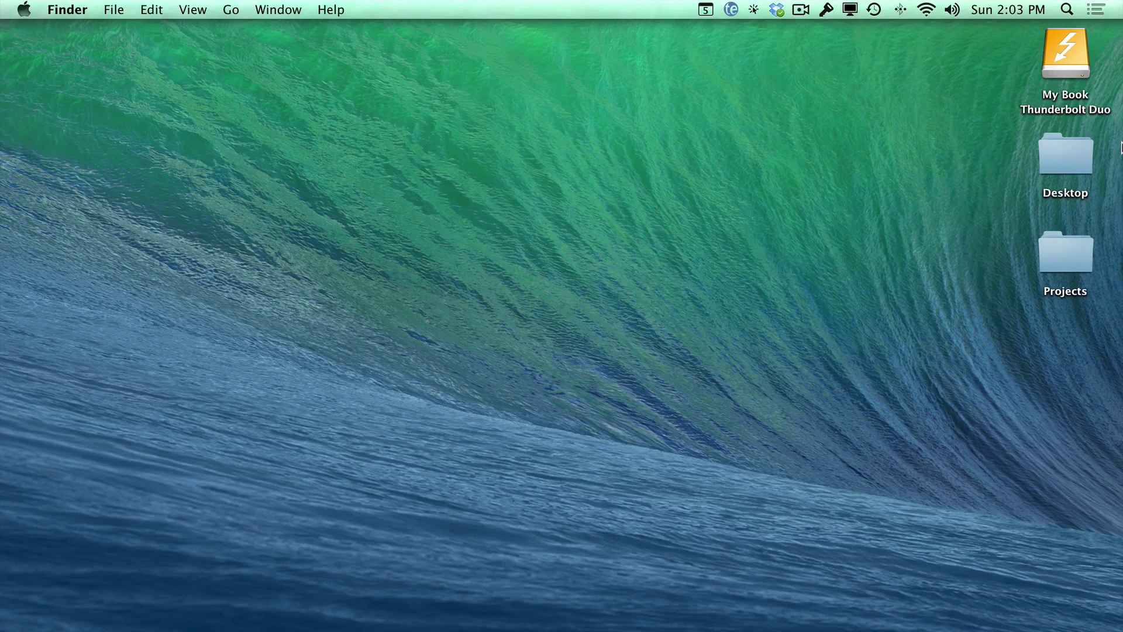
Open a new Finder window from the Dock, showing All My Files
mouse_move(1120, 145)
click(1105, 83)
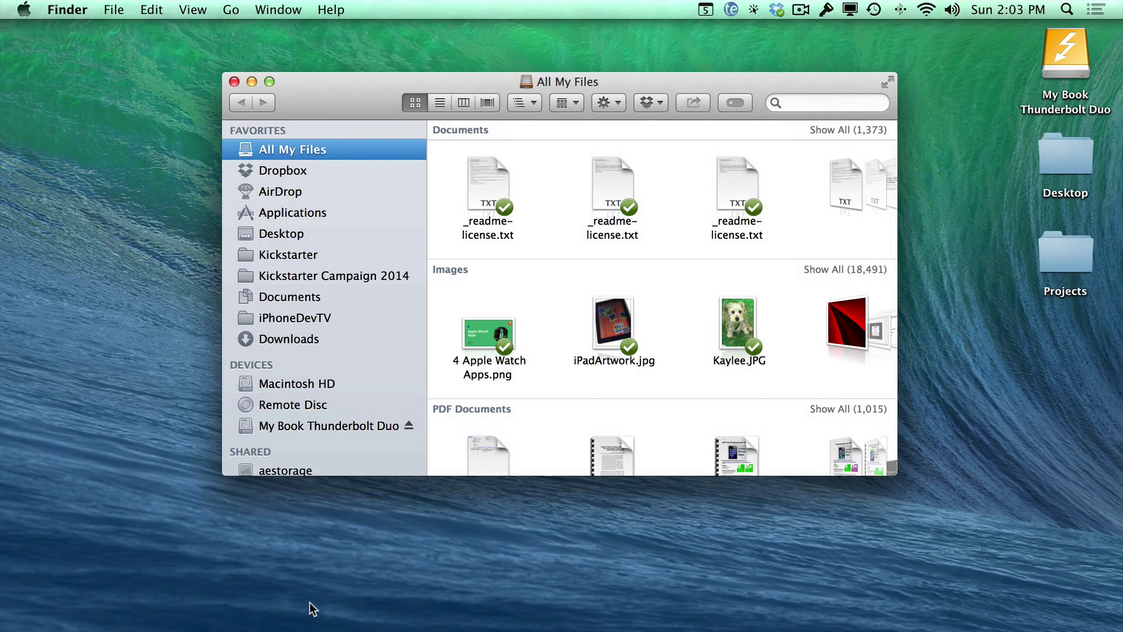
Launch Xcode from the Applications folder, switching between icon and list views
click(278, 214)
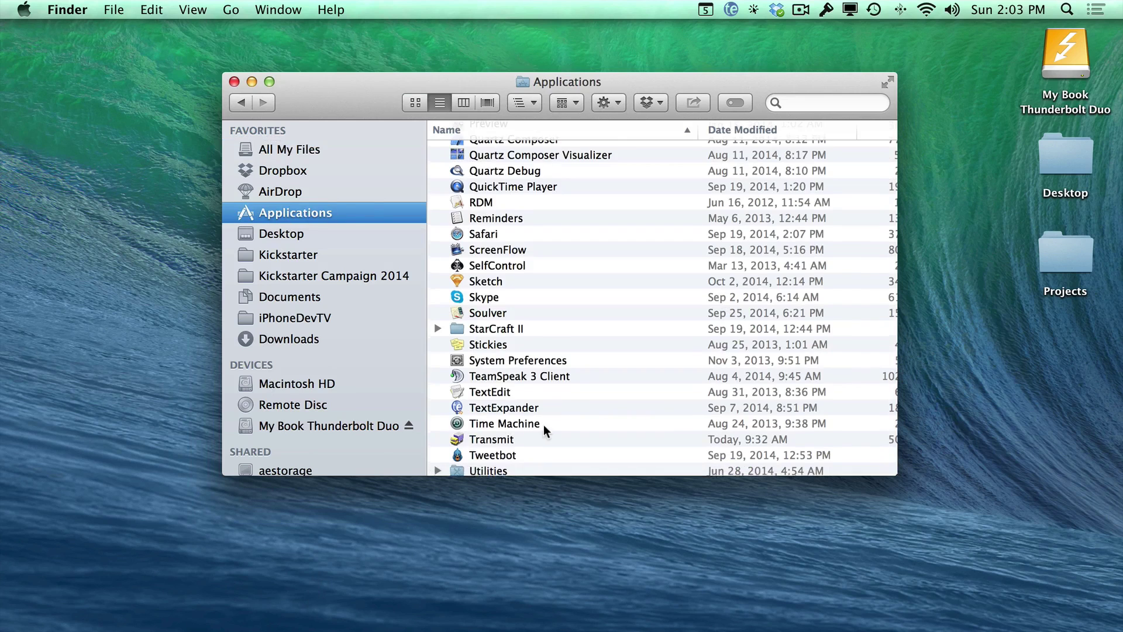
scroll(538, 427, down, 2)
click(493, 456)
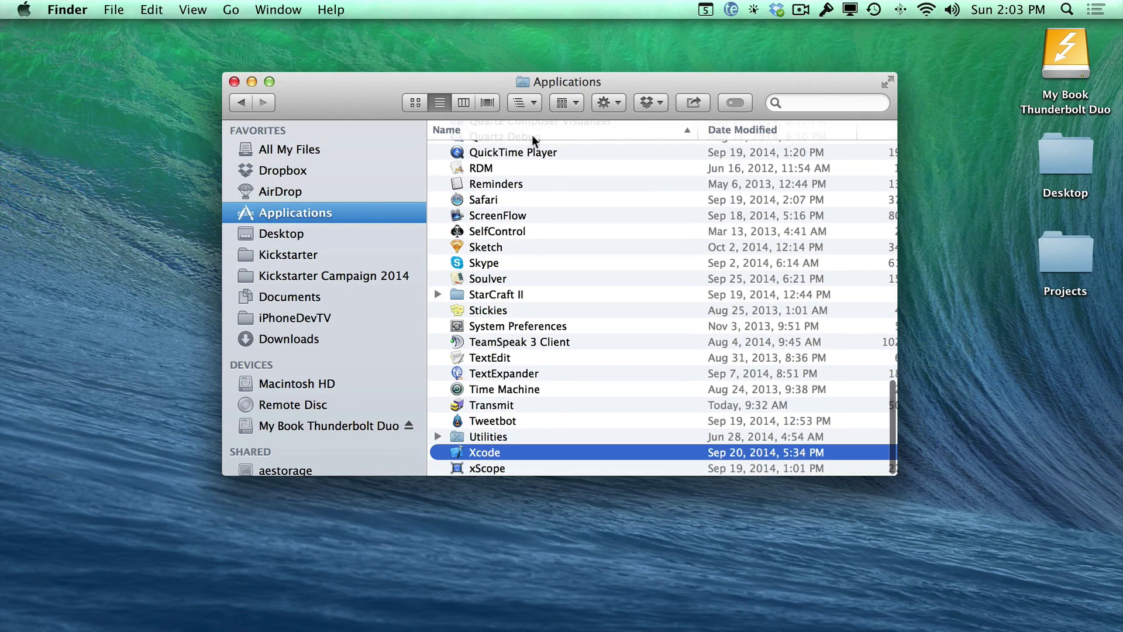
key(super+1)
scroll(536, 322, down, 3)
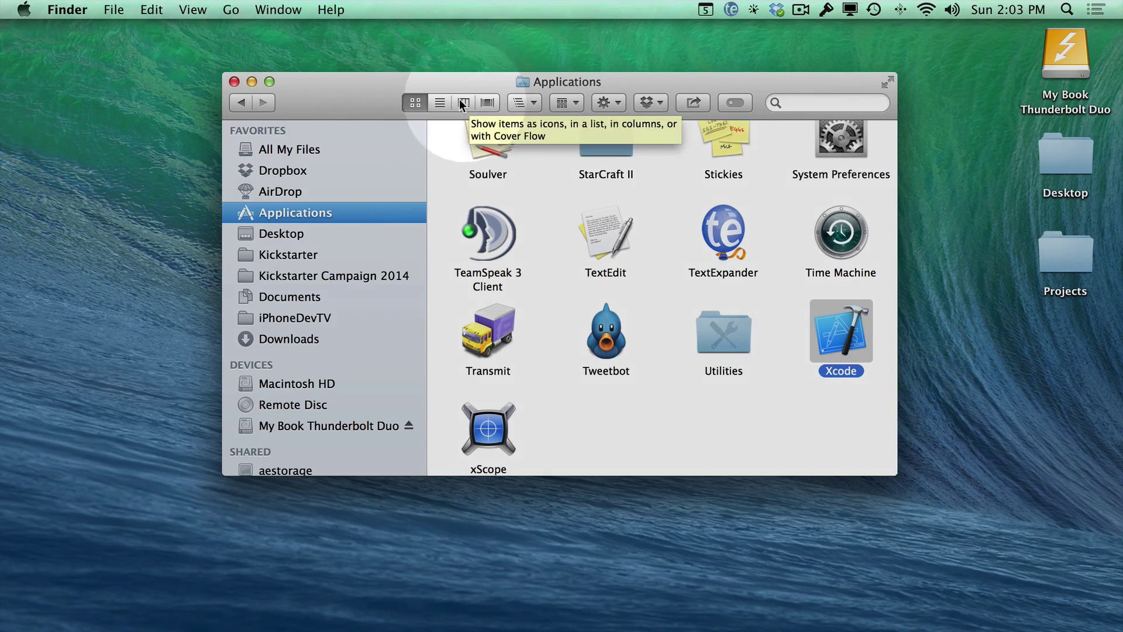
click(440, 103)
scroll(526, 294, down, 1)
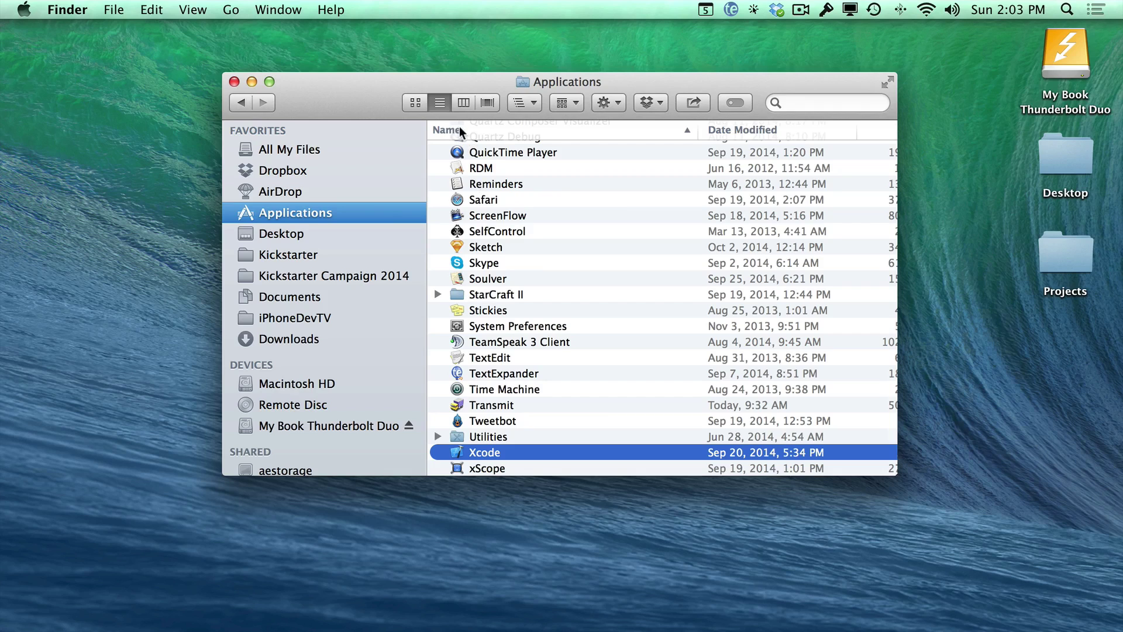
double_click(496, 452)
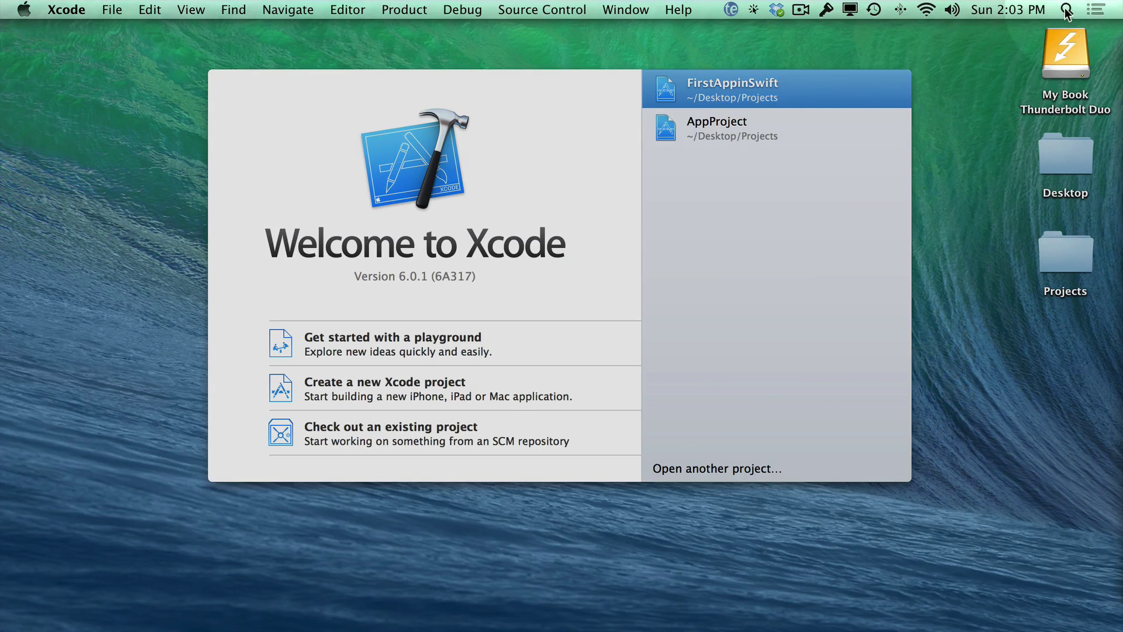
Find Xcode with a fresh Spotlight search and open the top hit
click(1067, 10)
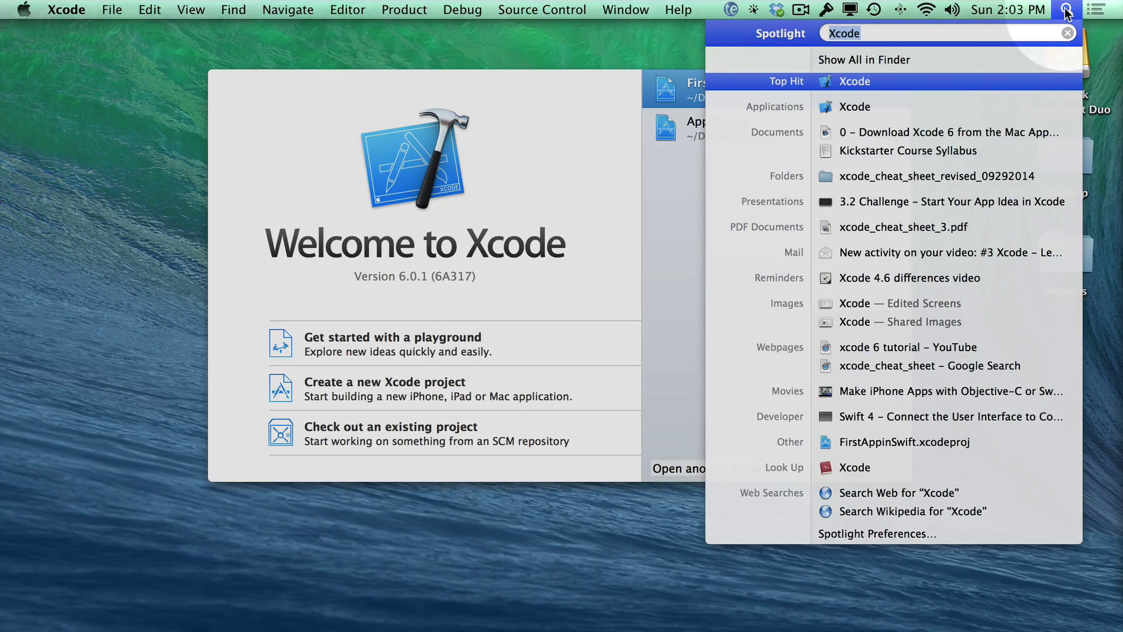
key(BackSpace)
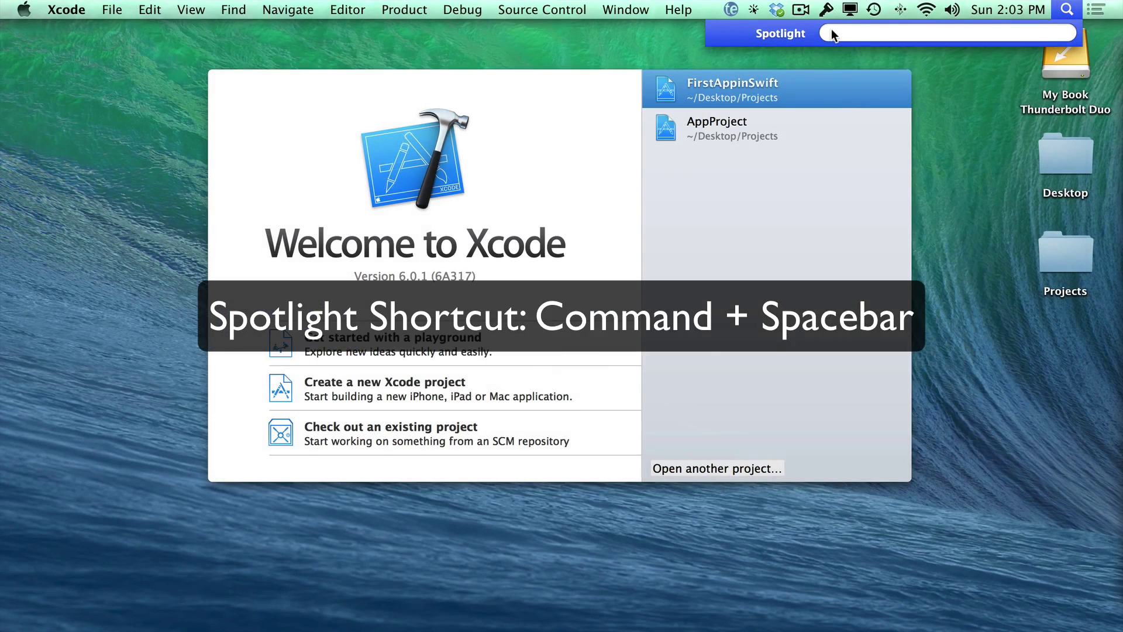
text(Xcode)
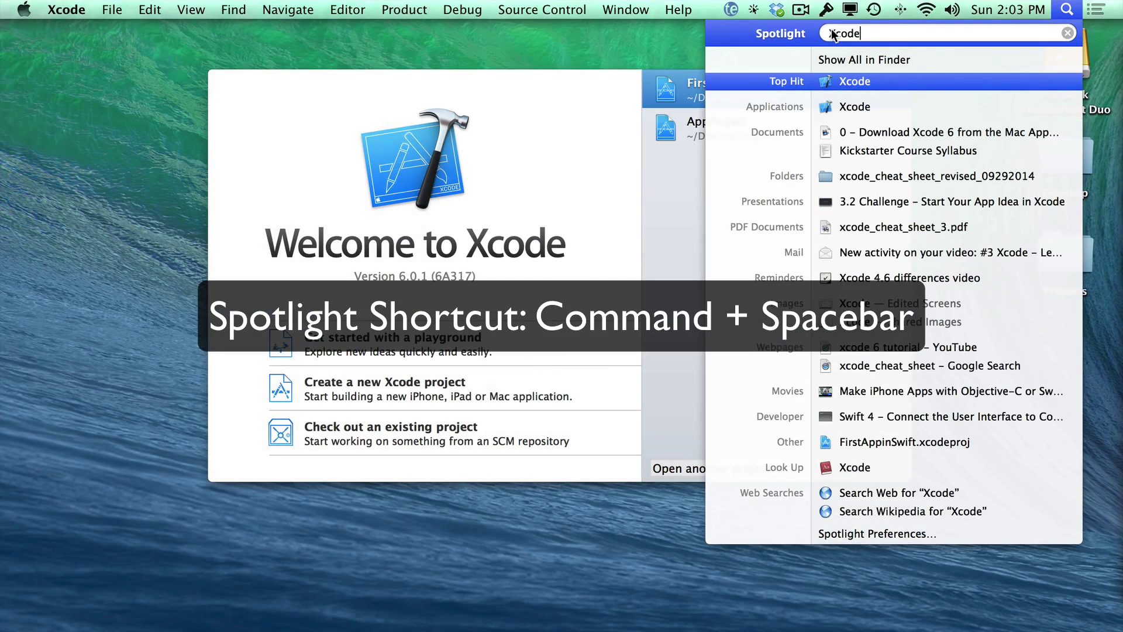
click(847, 87)
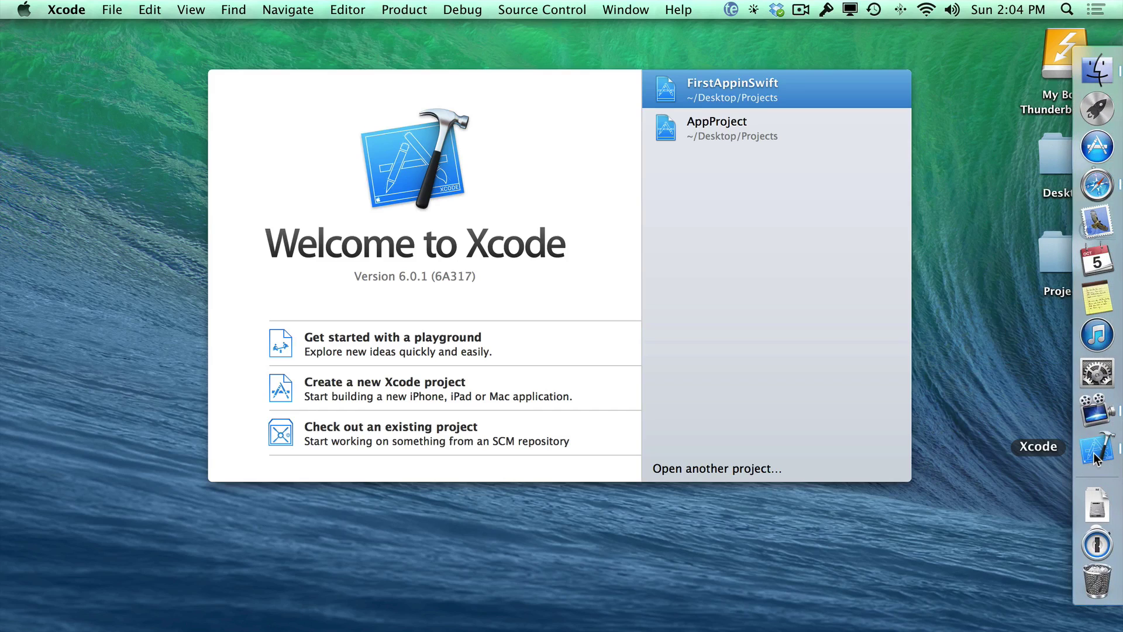
Set Xcode's Dock icon to Options > Keep in Dock and bring its welcome window forward
right_click(1097, 455)
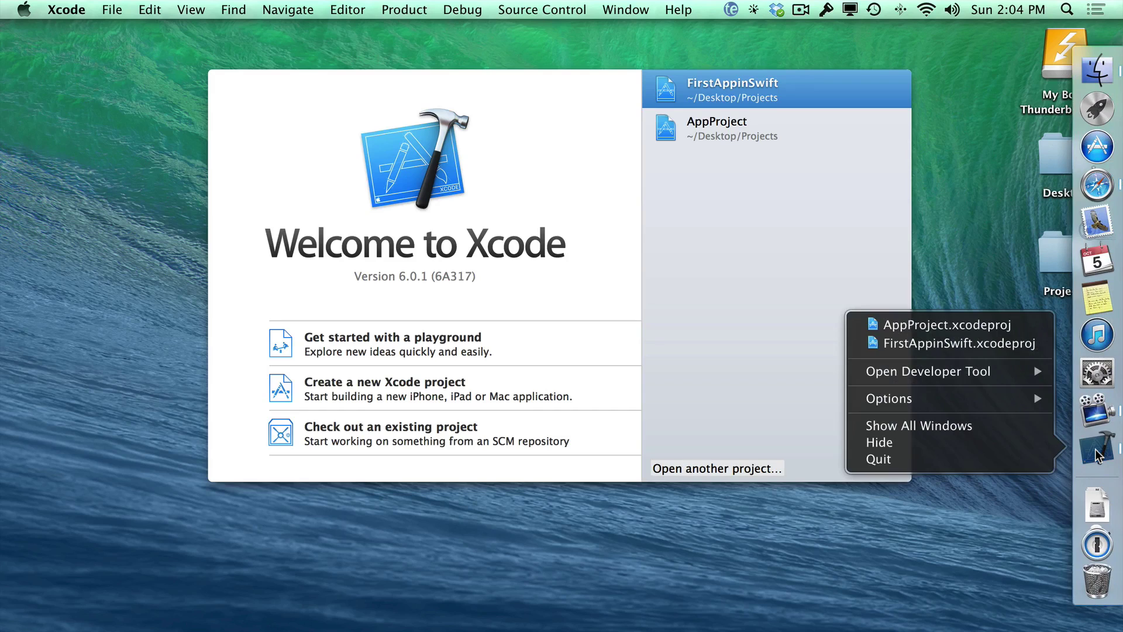
mouse_move(949, 398)
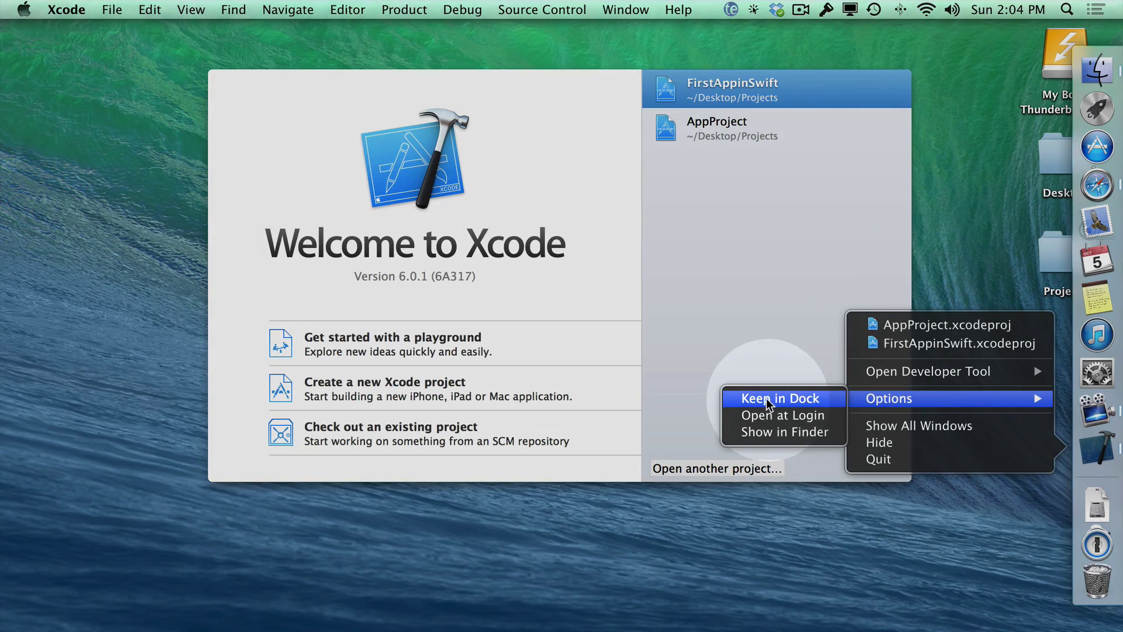
click(765, 398)
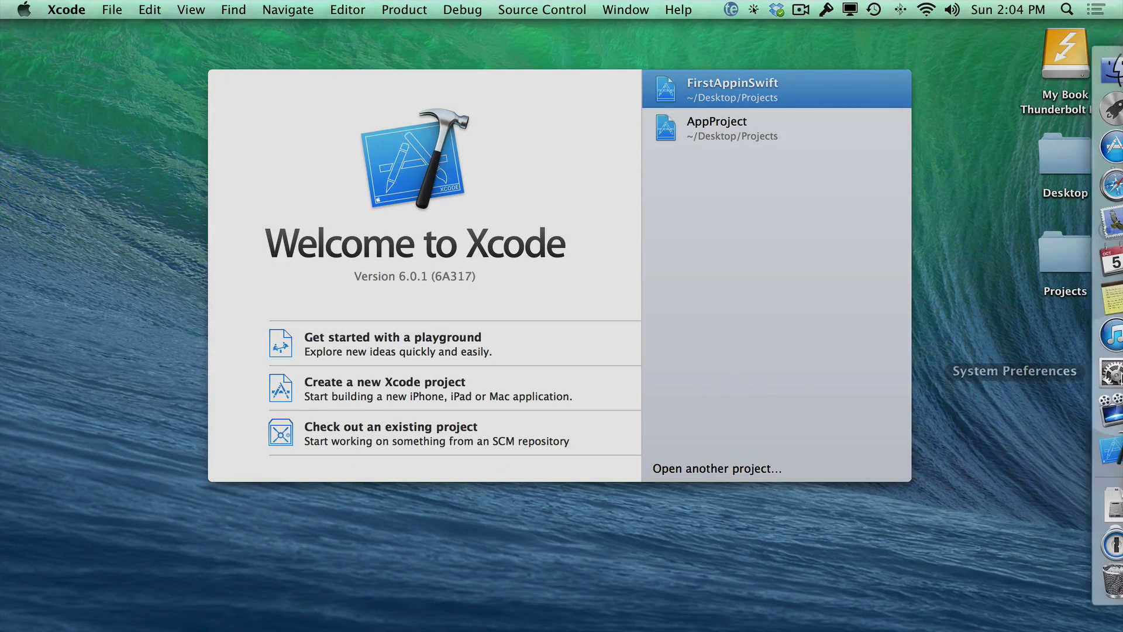
click(1104, 448)
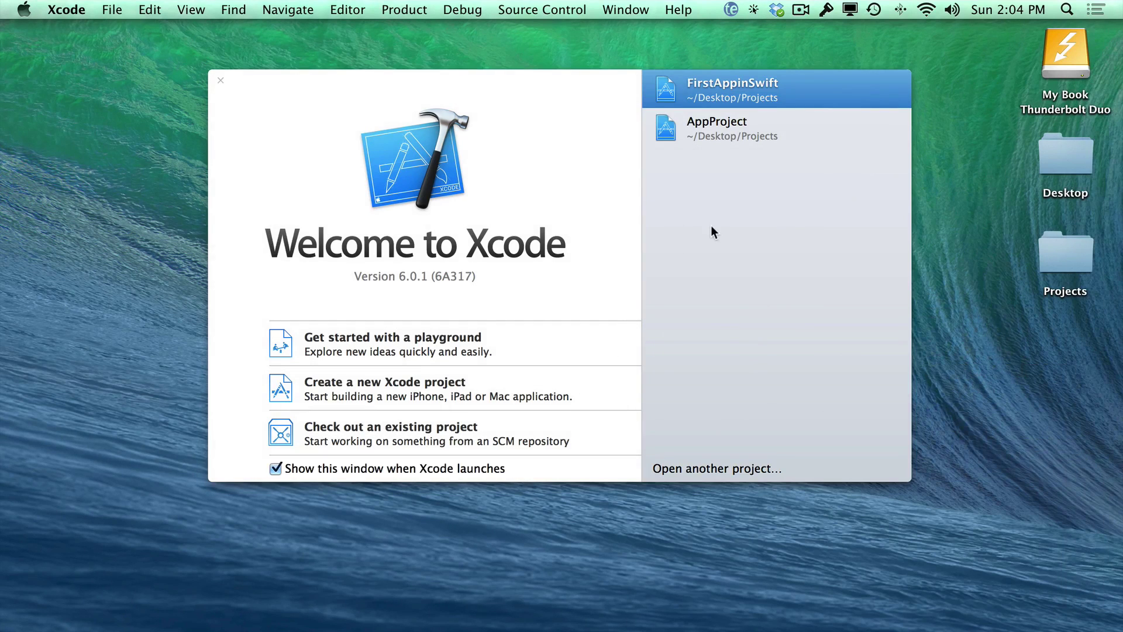
Choose Quit Xcode from the Xcode menu
click(66, 10)
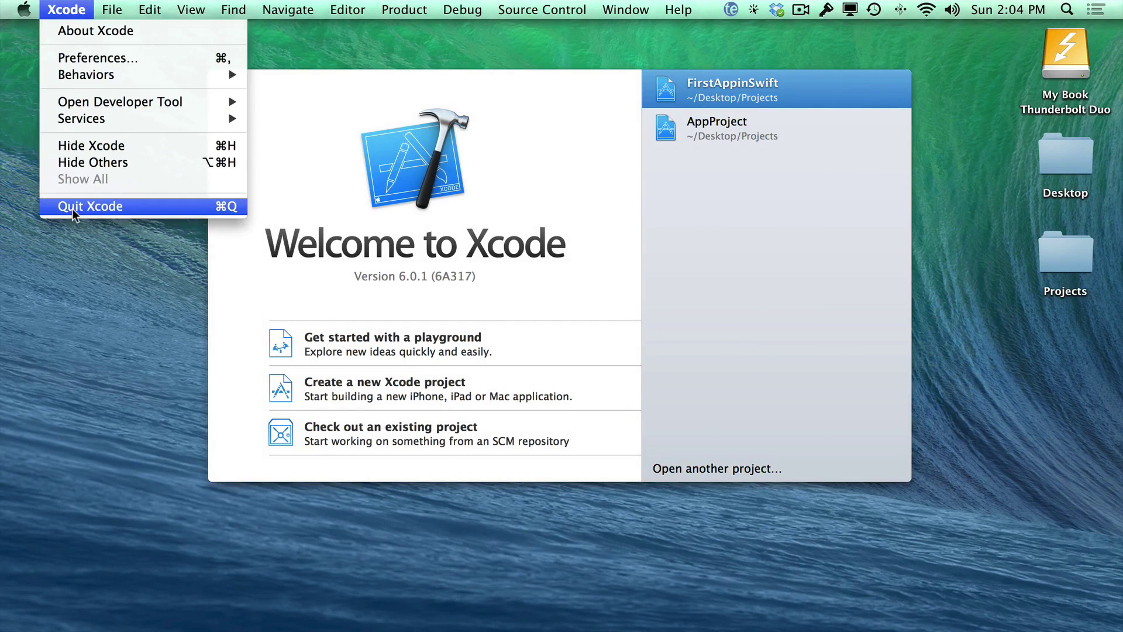
click(224, 211)
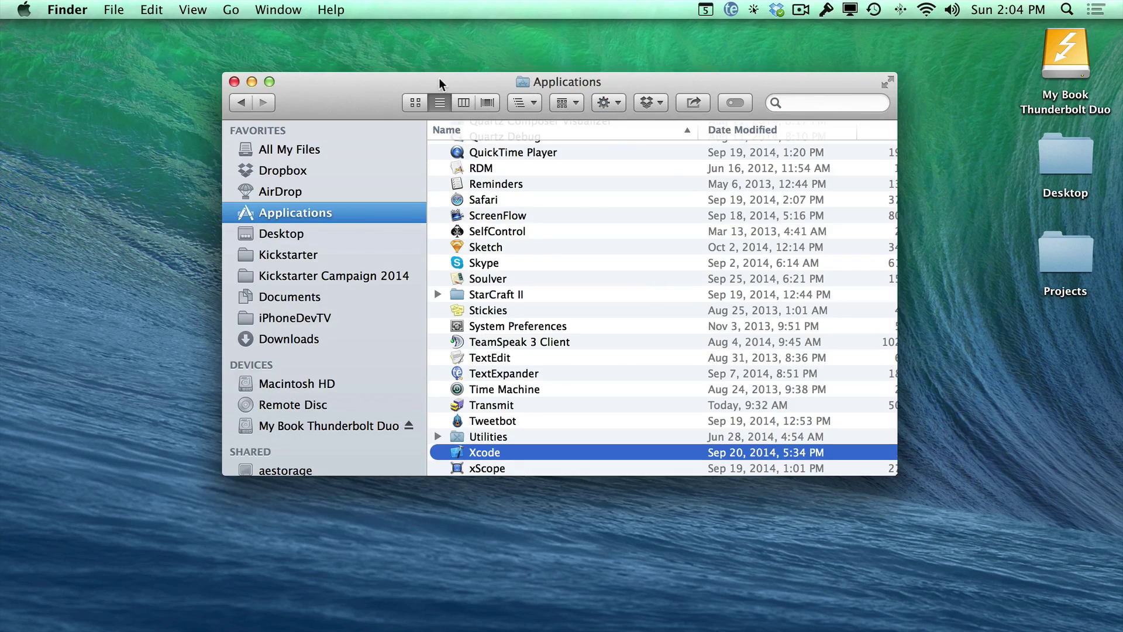
Close the Finder Applications window and relaunch Xcode from its pinned Dock icon
key(super+w)
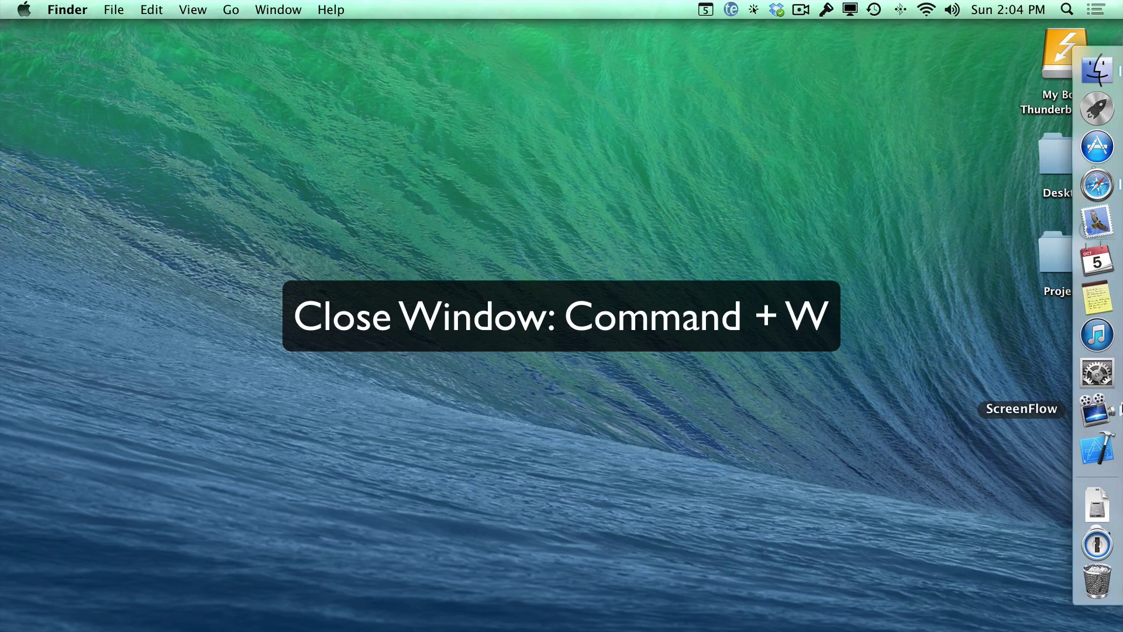
click(1095, 451)
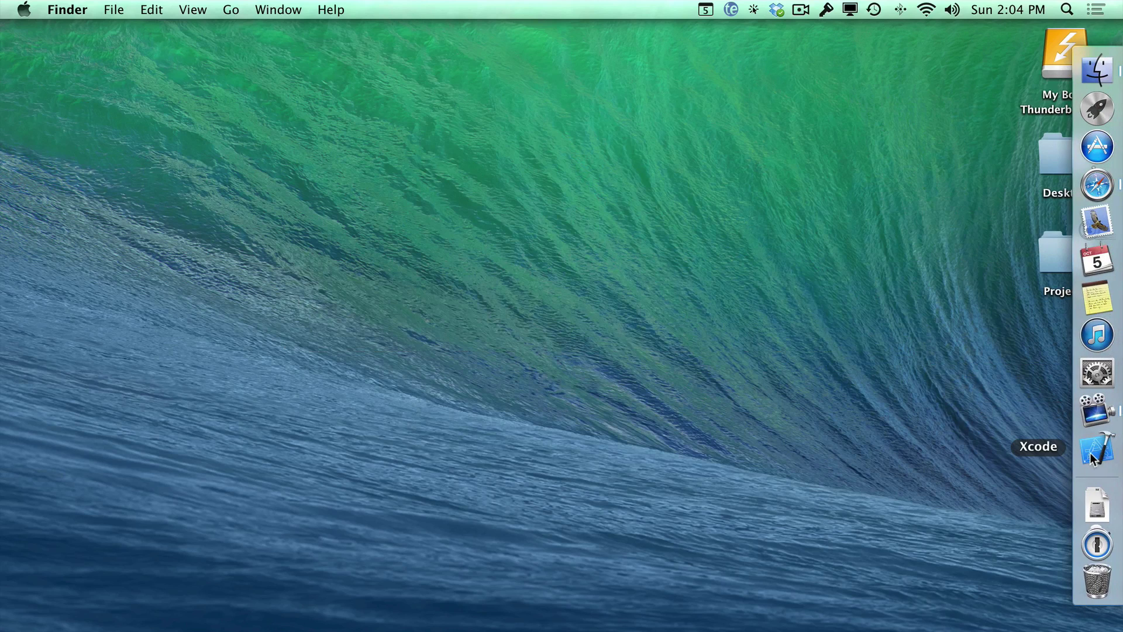